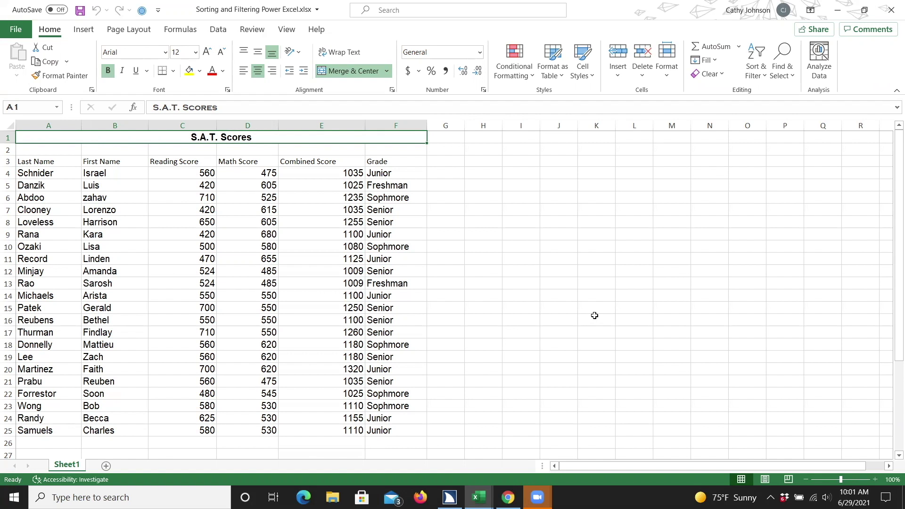
# Step: Move down to cell A4, the first student's last name
pyautogui.press('Down')
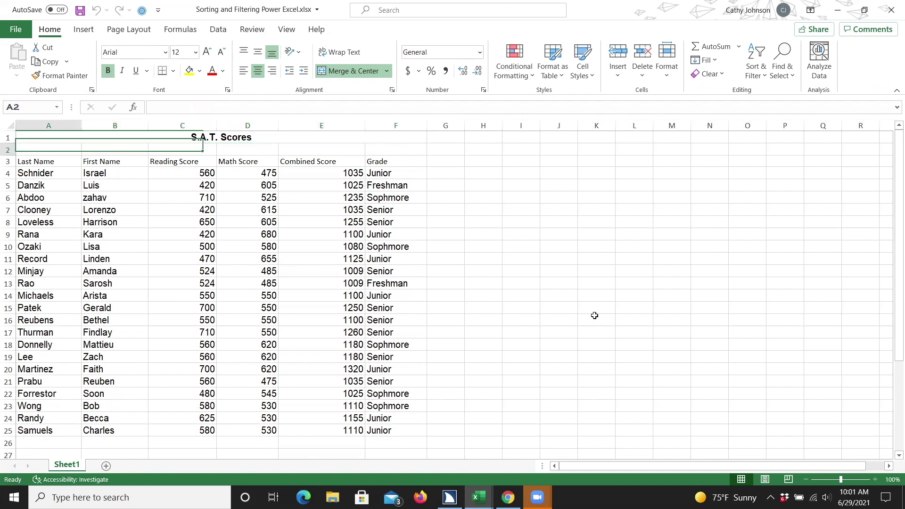
pyautogui.press('Down')
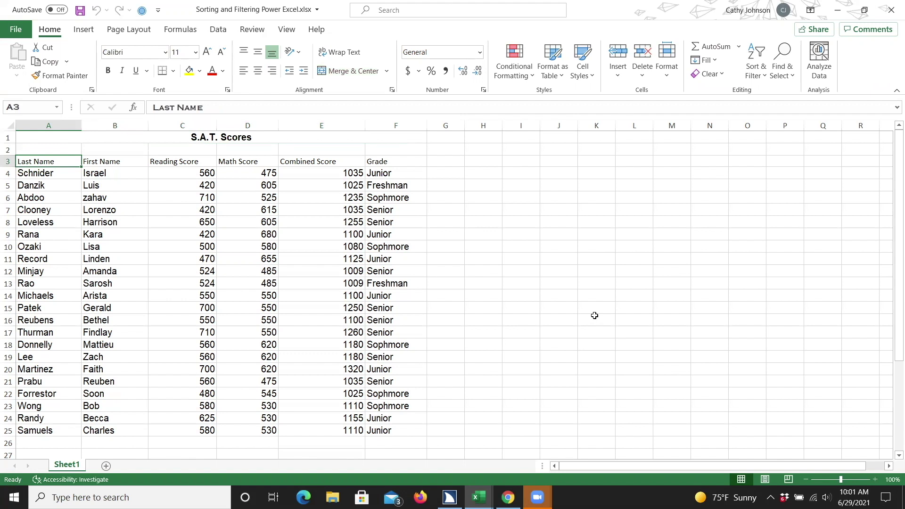
pyautogui.press('Down')
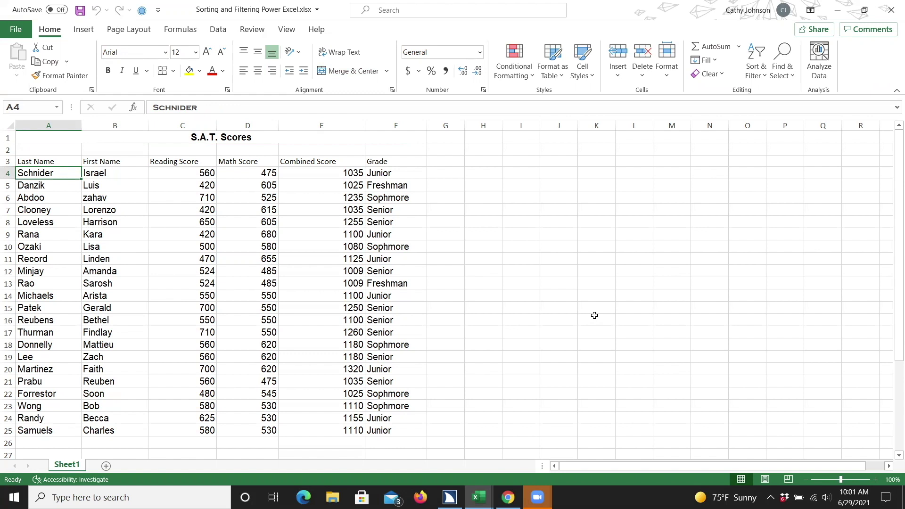
# Step: Select the student data range A4:F25 through Go To
pyautogui.hotkey('ctrl', 'g')
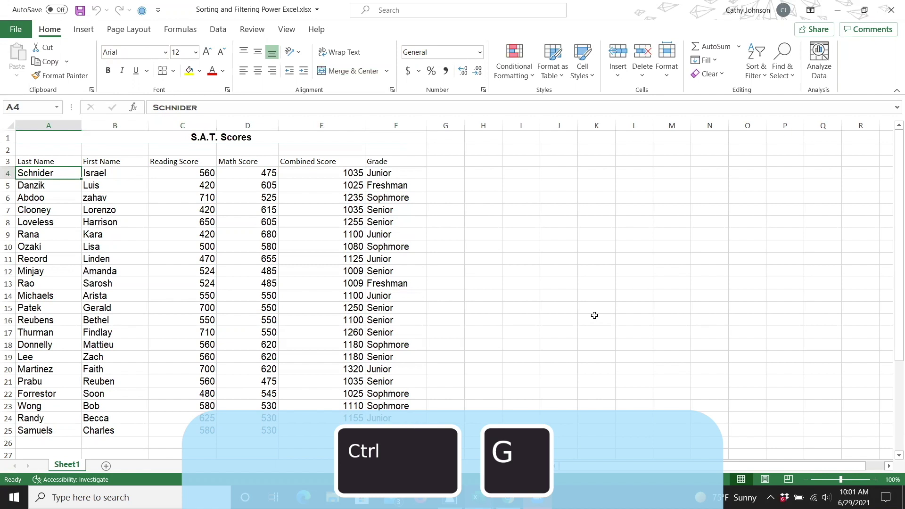
pyautogui.hotkey('ctrl', 'g')
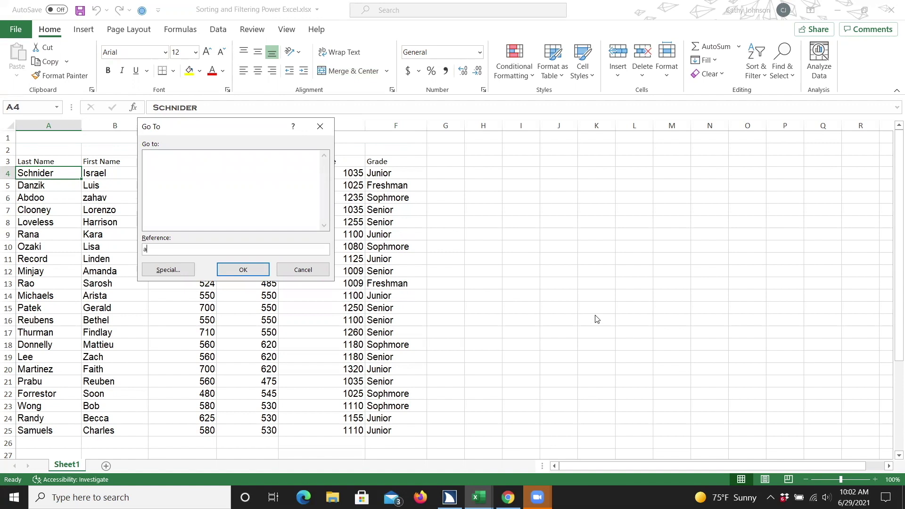
pyautogui.write('4:f25')
pyautogui.press('Return')
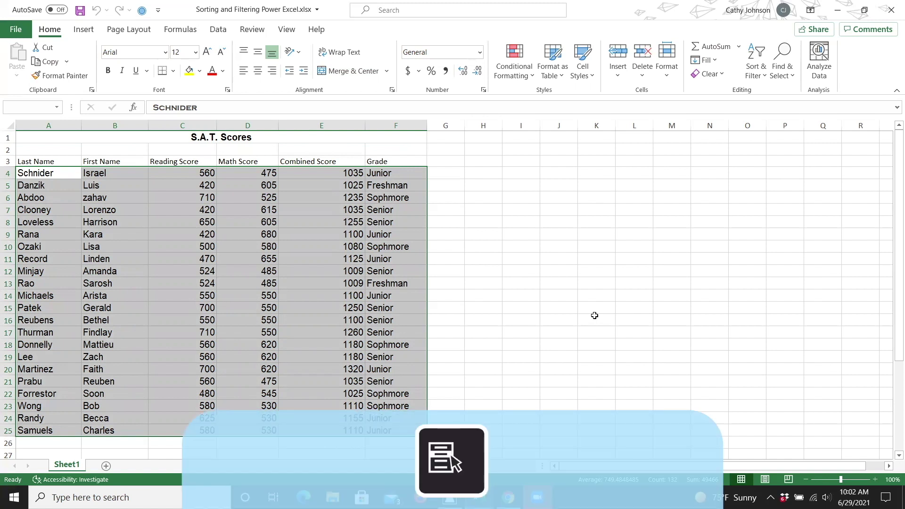
pyautogui.press('Menu')
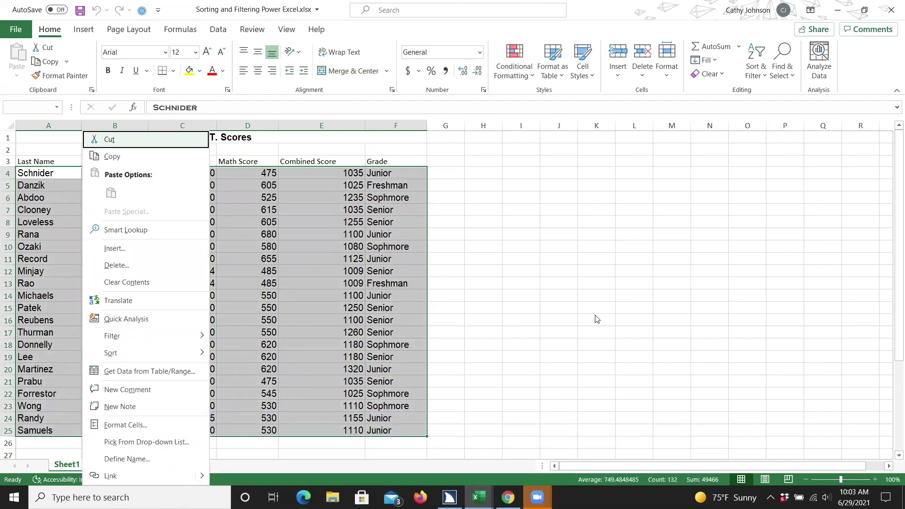
# Step: Open the Sort submenu of the selected student data's context menu
pyautogui.press('Down')
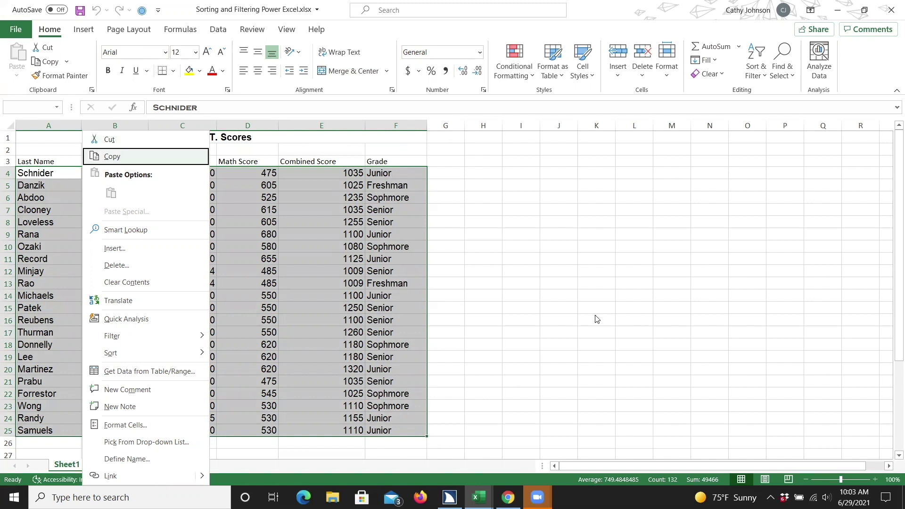
pyautogui.press('Down')
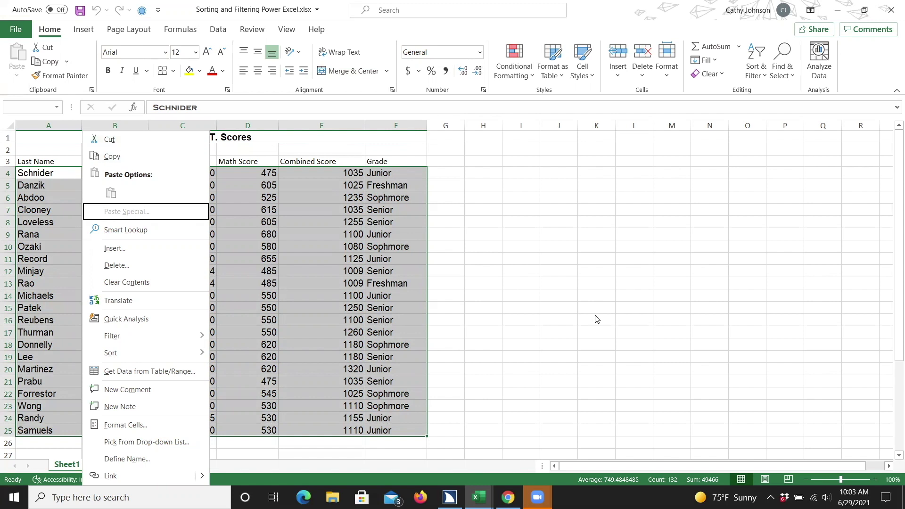
pyautogui.press('Down')
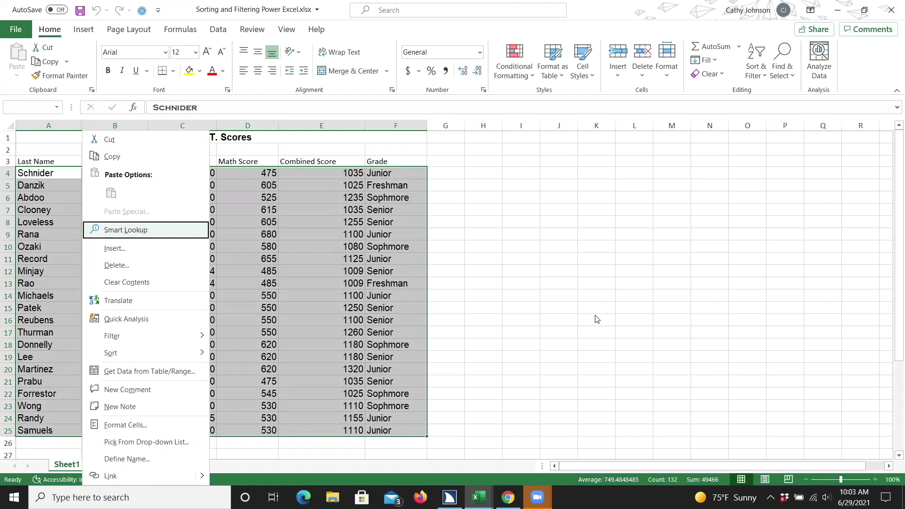
pyautogui.press('Down')
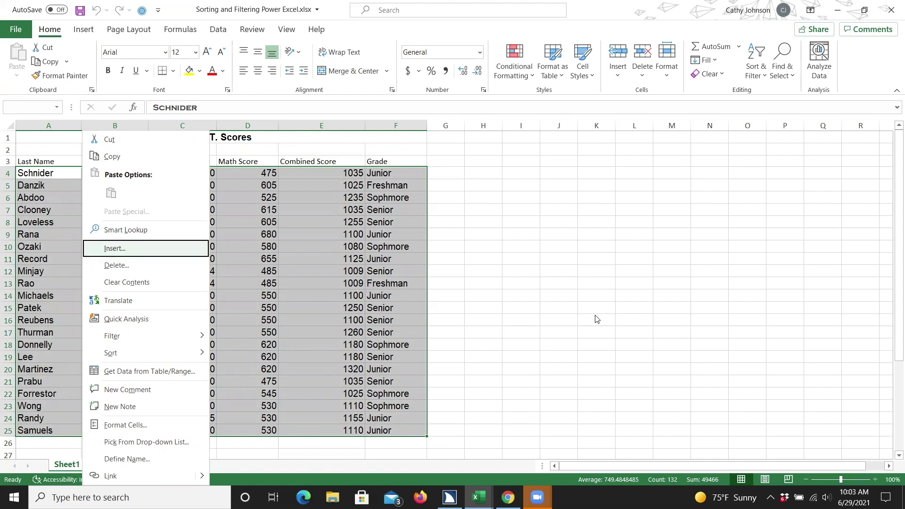
pyautogui.press('Down')
pyautogui.press('Down')
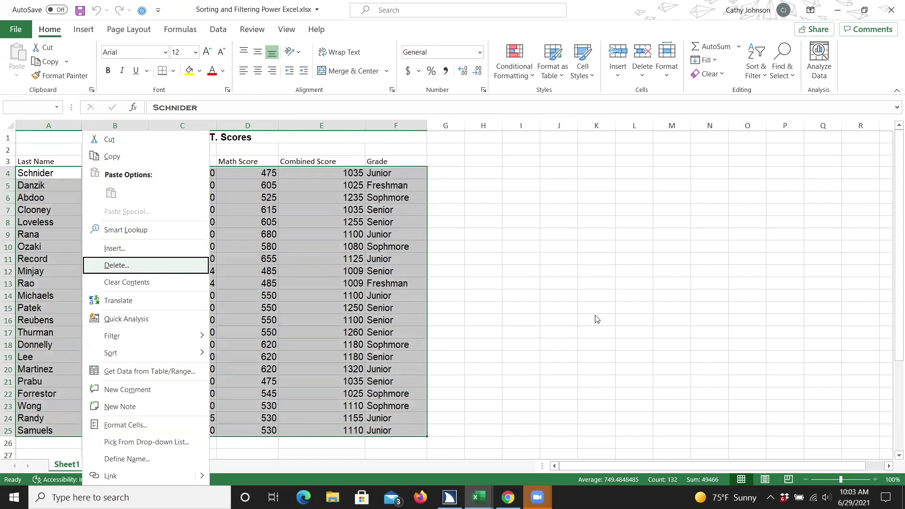
pyautogui.press('Down')
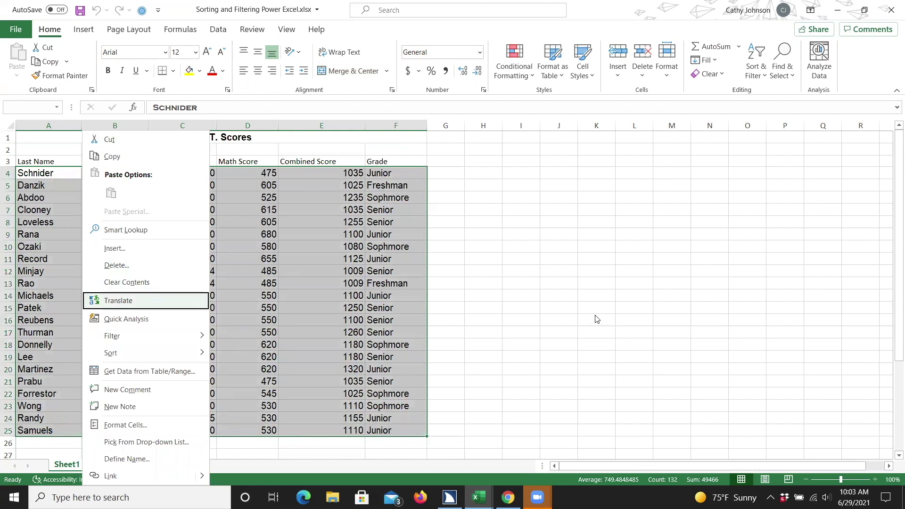
pyautogui.press('Down')
pyautogui.press('Down')
pyautogui.press('Down')
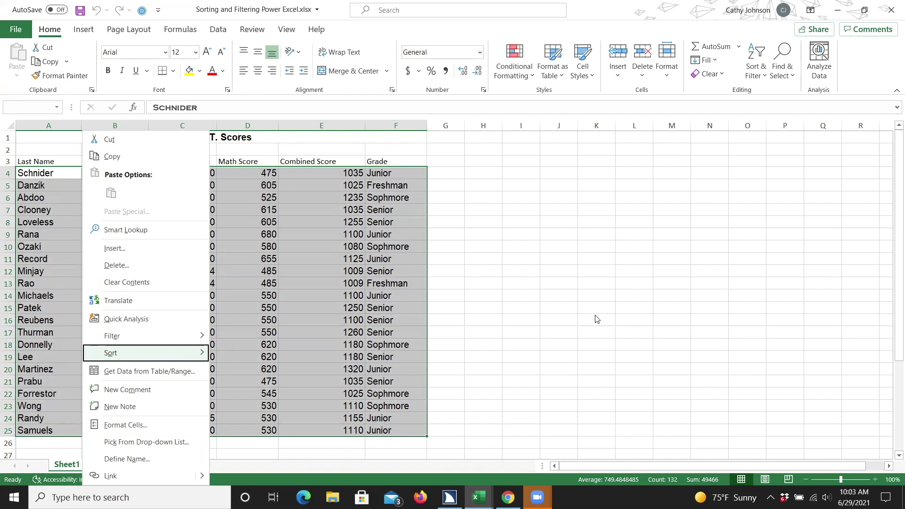
pyautogui.press('Right')
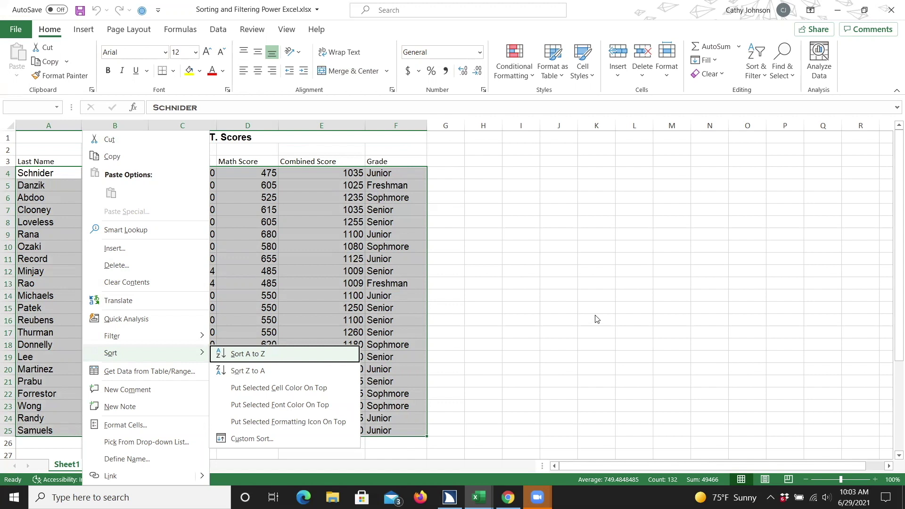
# Step: Sort the student rows A to Z by last name, from Abdoo to Wong
pyautogui.press('Down')
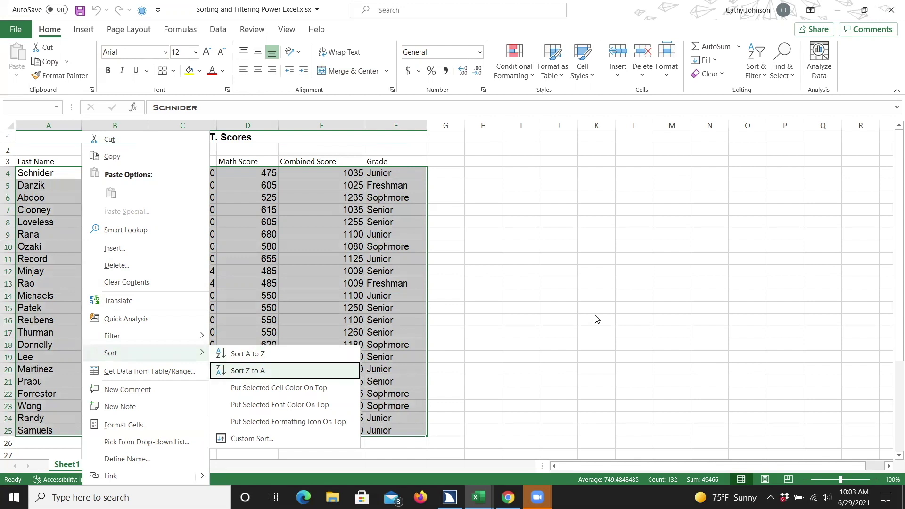
pyautogui.press('Down')
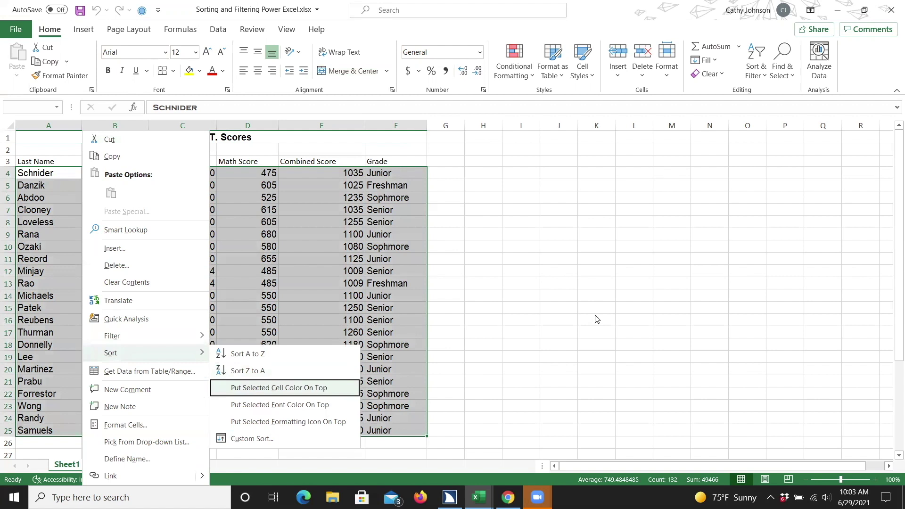
pyautogui.press('Down')
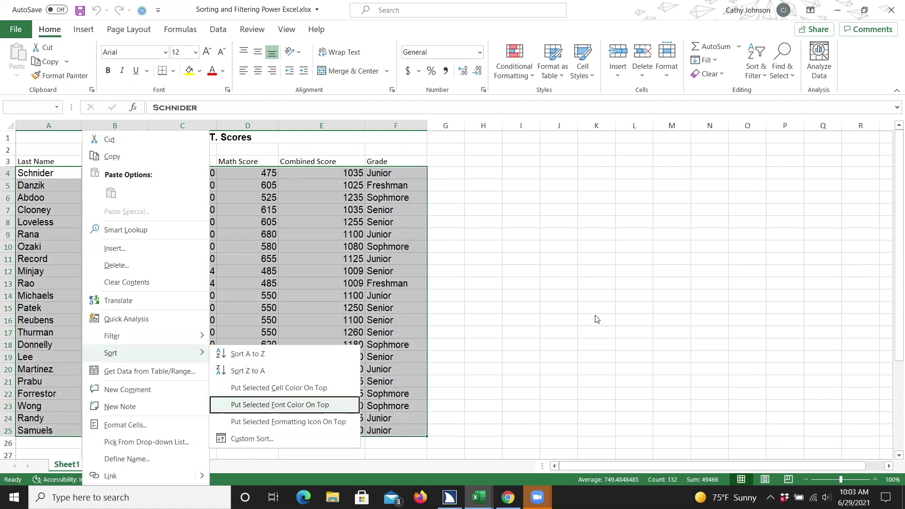
pyautogui.press('Down')
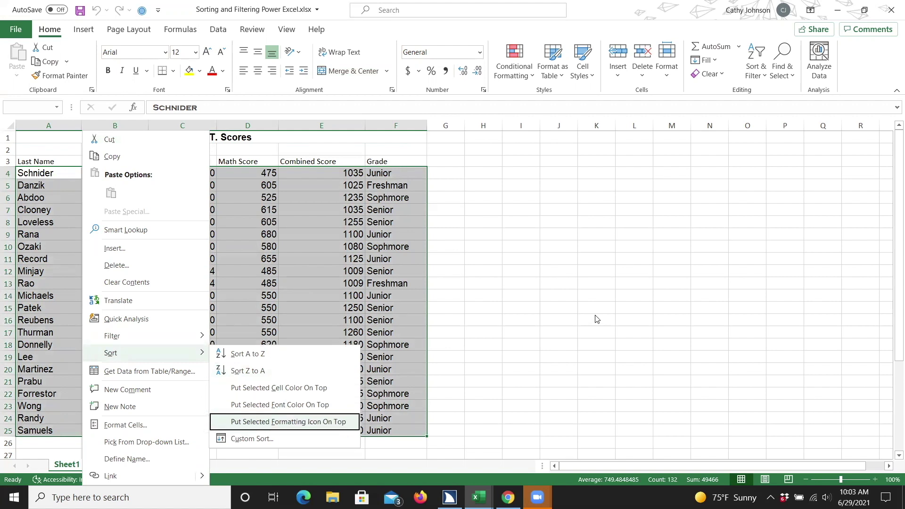
pyautogui.press('Down')
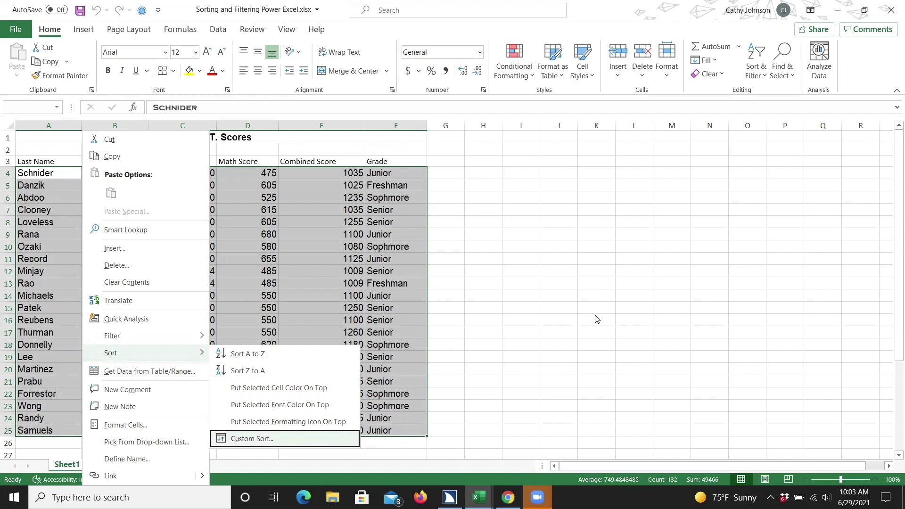
pyautogui.press('Down')
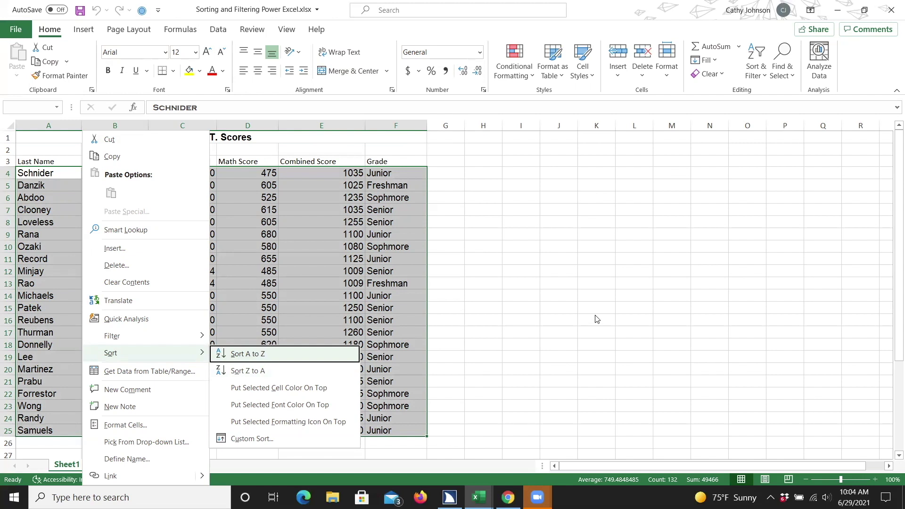
pyautogui.press('Return')
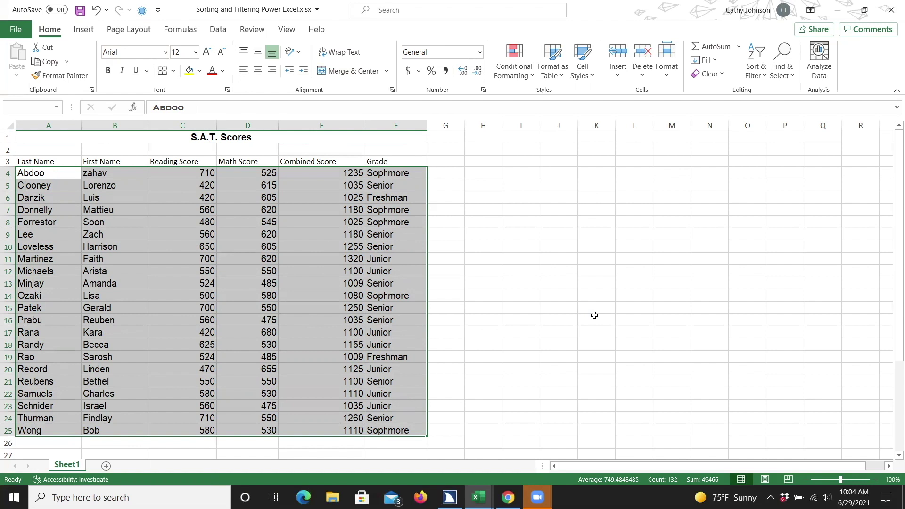
pyautogui.press('Down')
# Step: Go to the Senior grade cell F5 and show its context menu
pyautogui.press('Down')
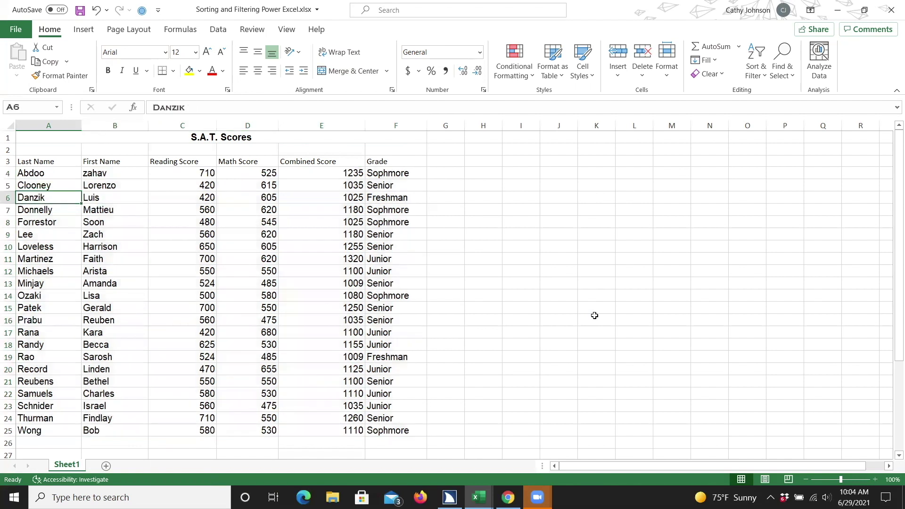
pyautogui.press('Down')
pyautogui.press('Down')
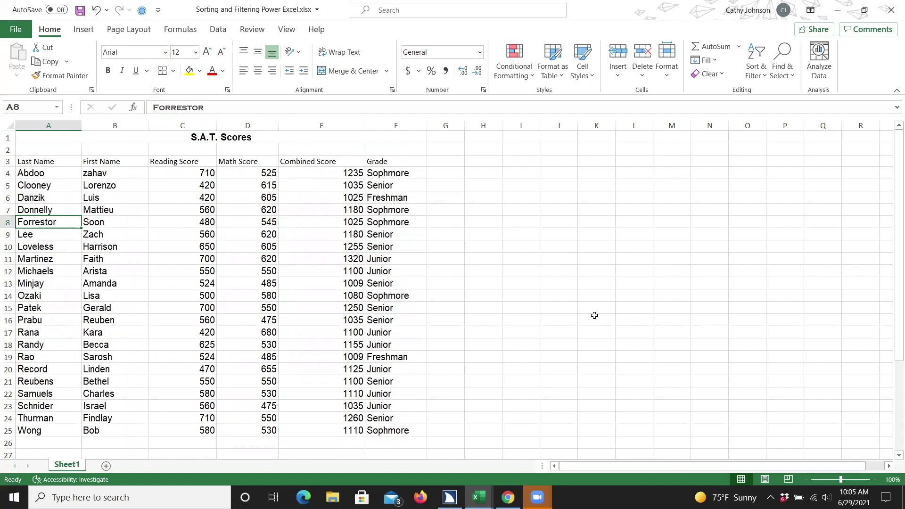
pyautogui.press('Up')
pyautogui.press('Up')
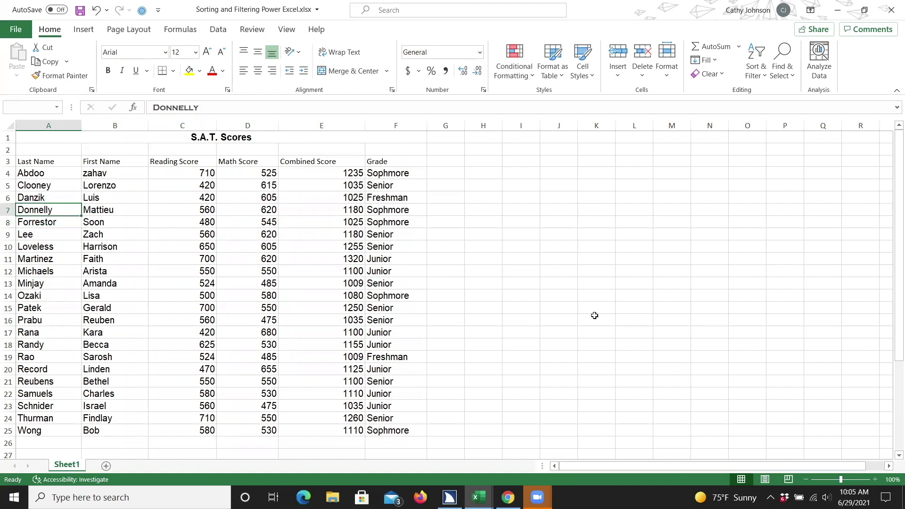
pyautogui.press('Up')
pyautogui.press('Up')
pyautogui.press('Up')
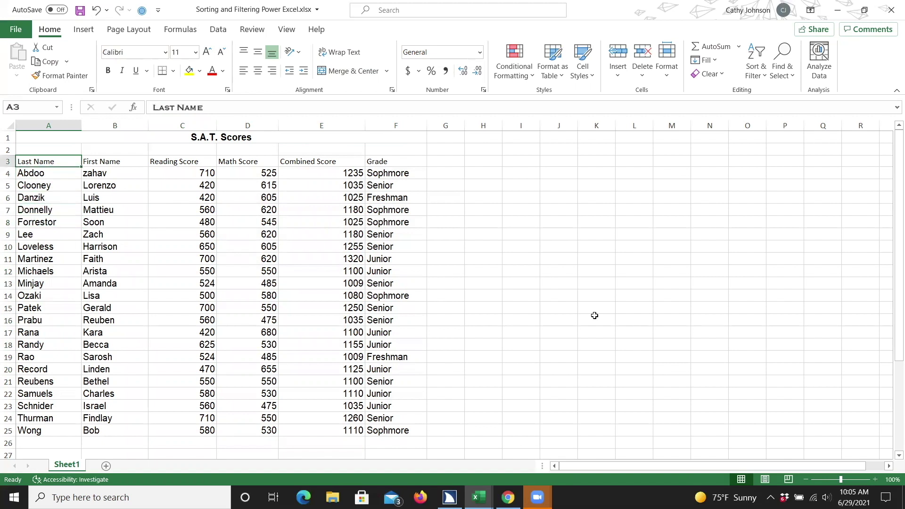
pyautogui.press('Right')
pyautogui.press('Right')
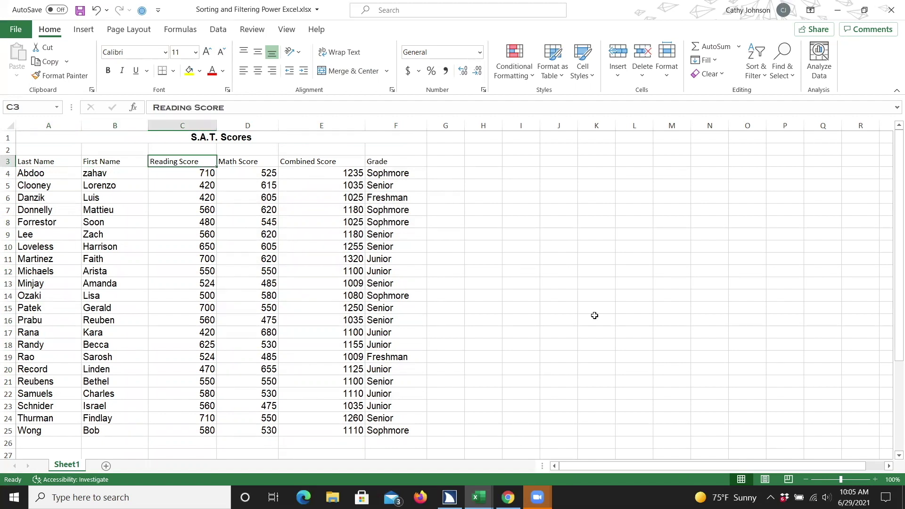
pyautogui.press('Right')
pyautogui.press('Right')
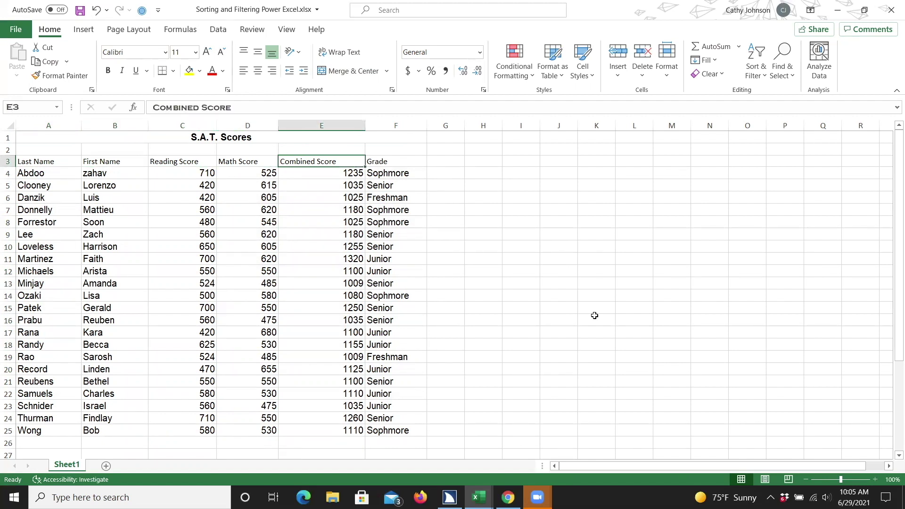
pyautogui.press('Right')
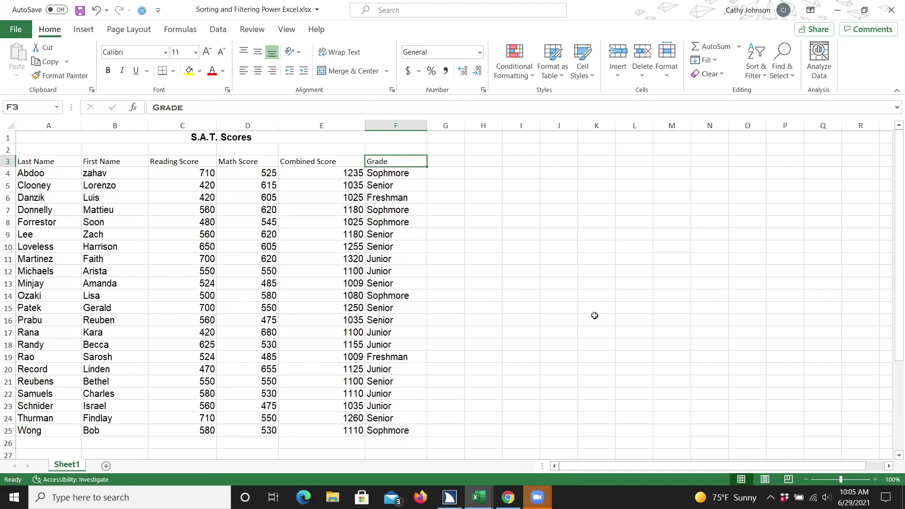
pyautogui.press('Down')
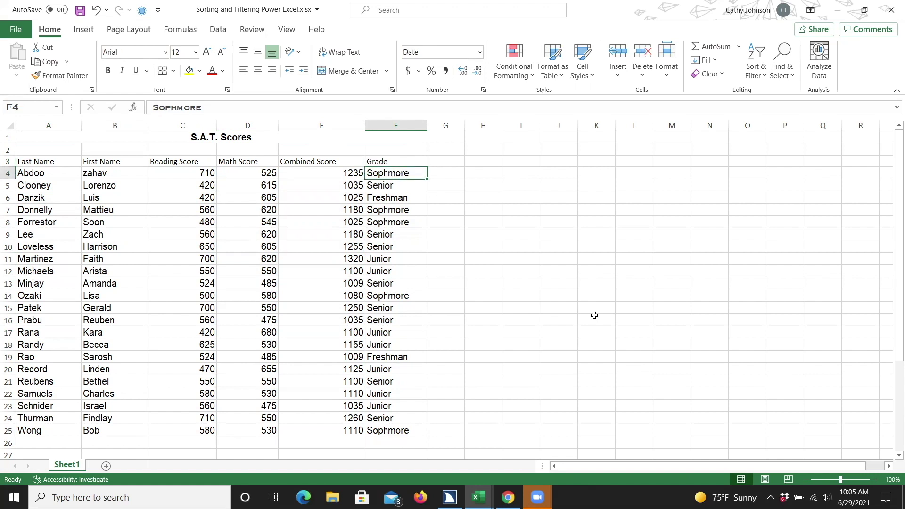
pyautogui.press('Down')
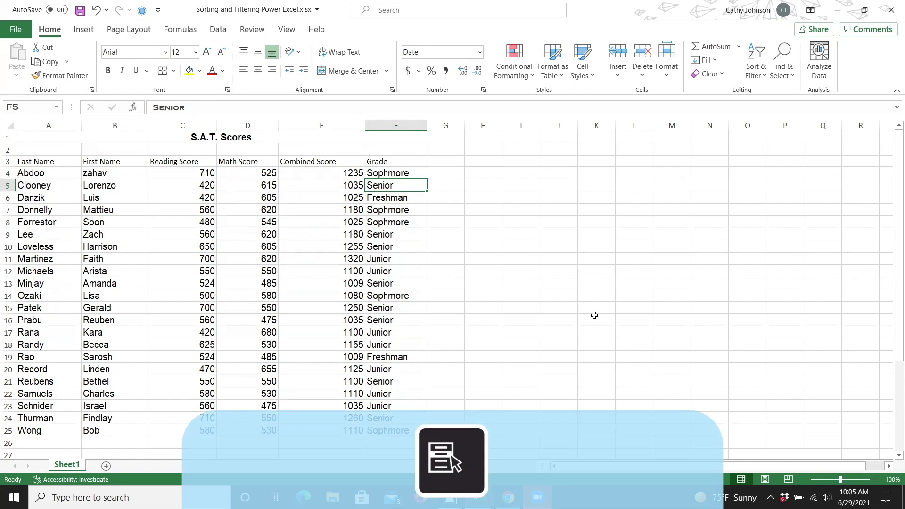
pyautogui.hotkey('shift', 'F10')
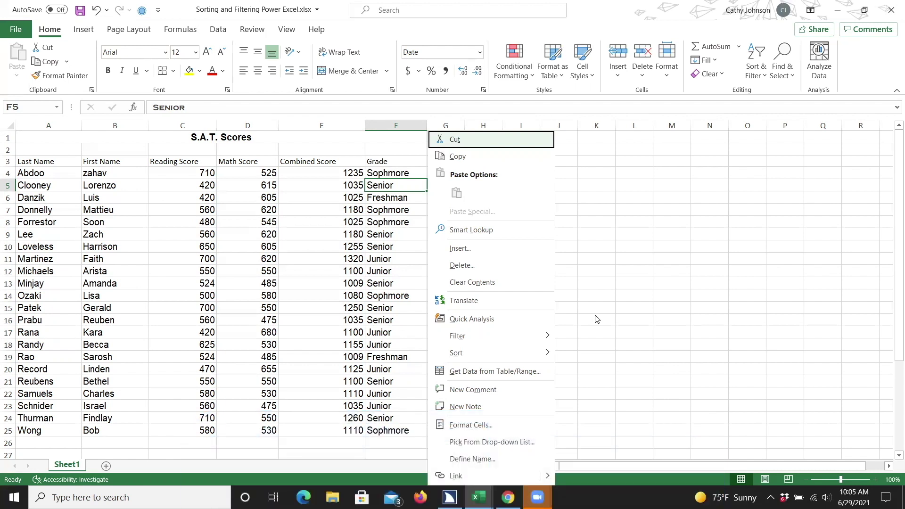
pyautogui.press('Down')
pyautogui.press('Down')
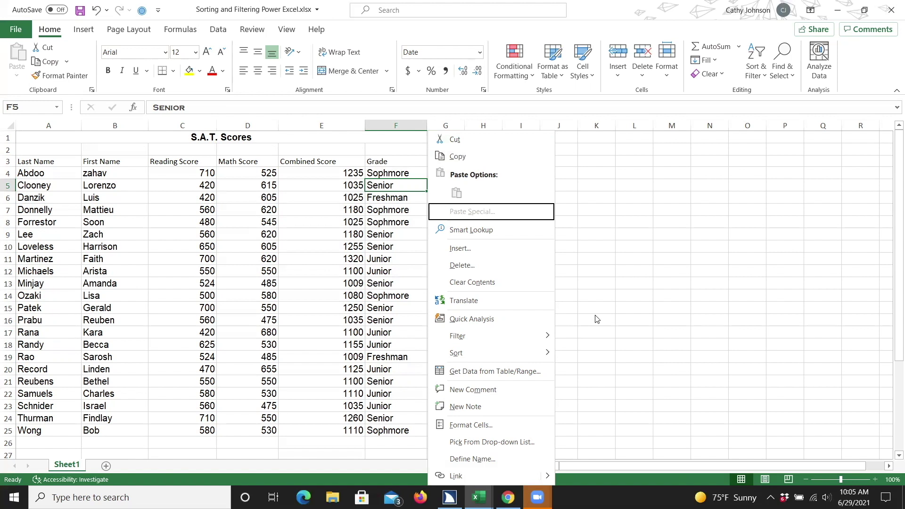
pyautogui.press('Down')
pyautogui.press('Down')
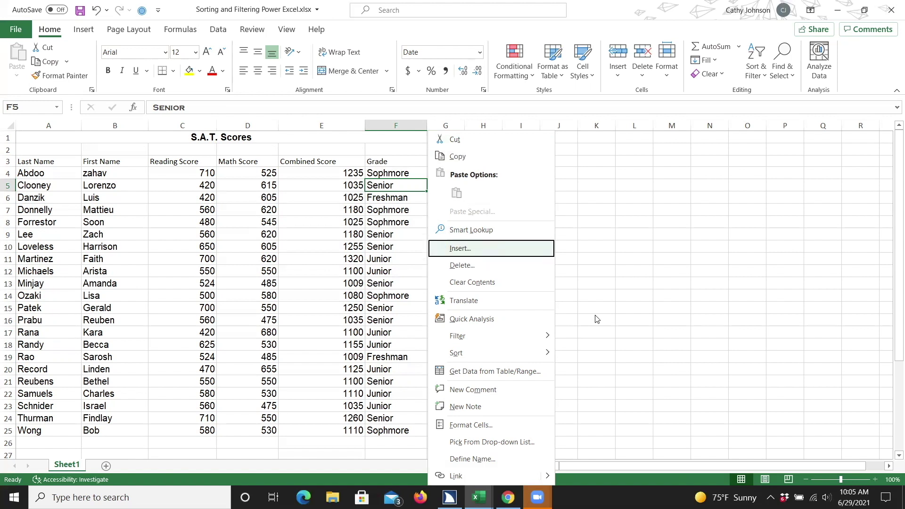
pyautogui.press('Down')
pyautogui.press('Down')
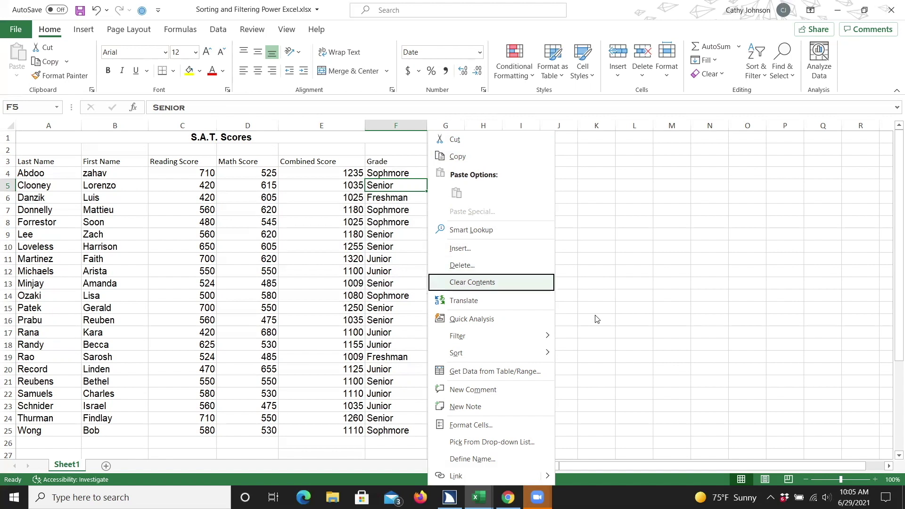
pyautogui.press('Down')
pyautogui.press('Down')
pyautogui.press('Down')
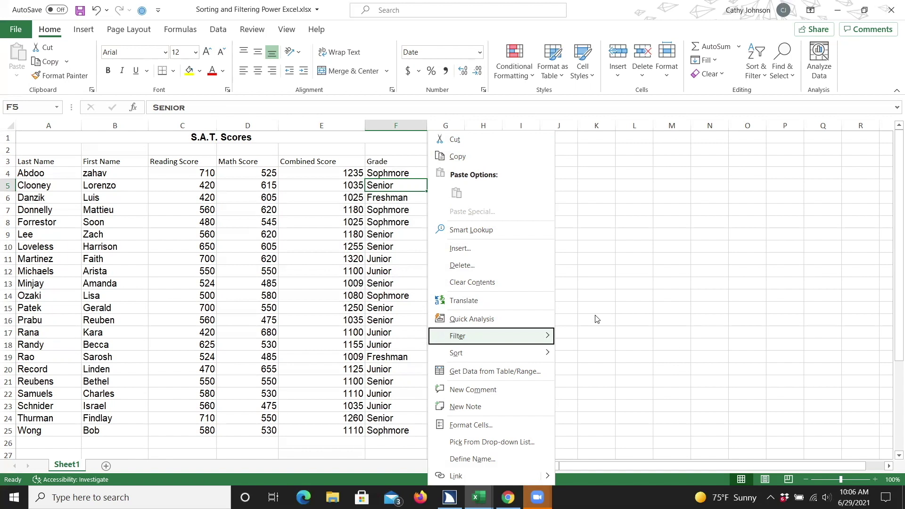
# Step: Show F5's Filter submenu with Filter by Selected Cell's Value, Color, Font Color and Icon
pyautogui.press('Right')
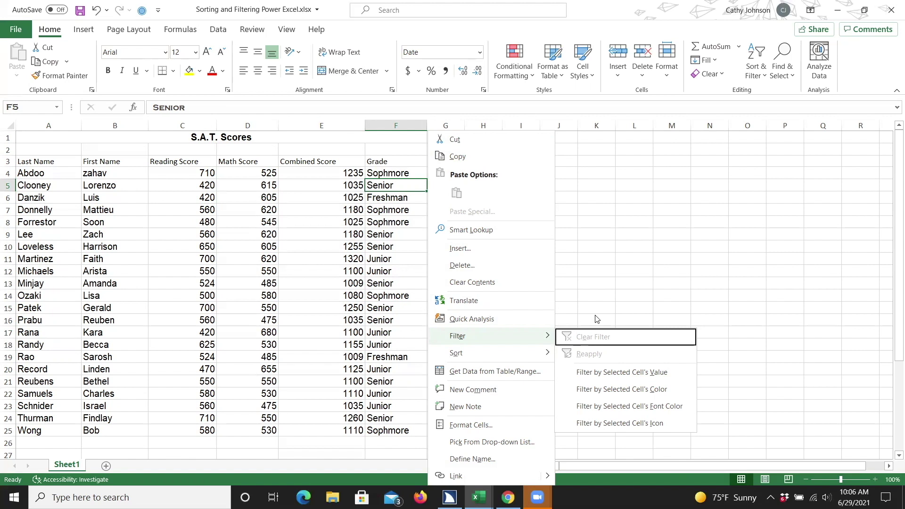
pyautogui.press('Down')
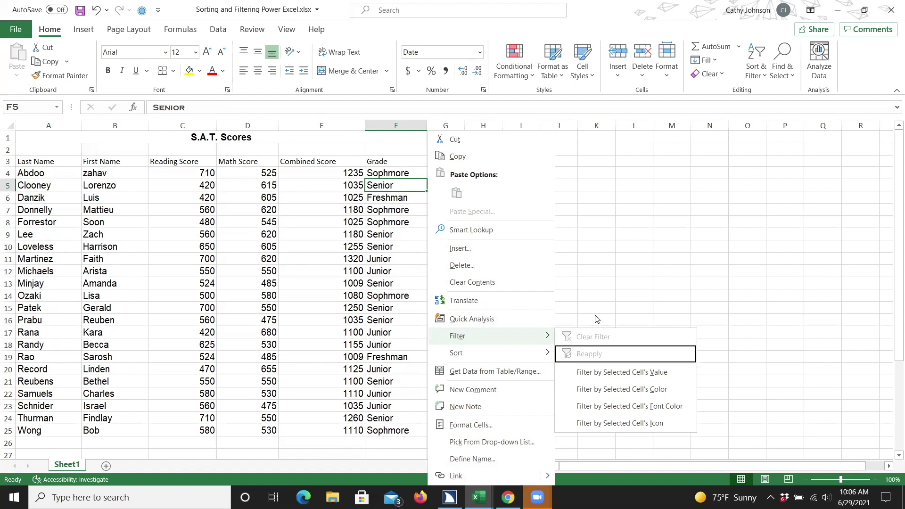
pyautogui.press('Down')
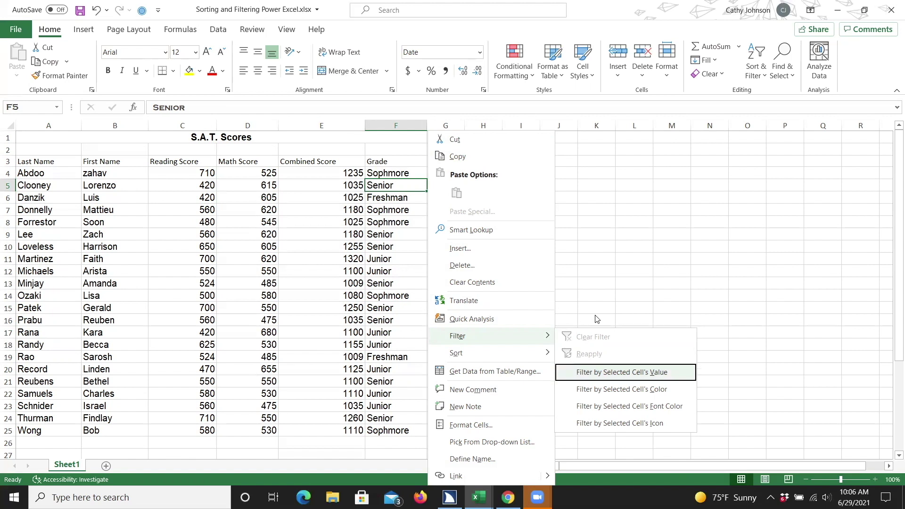
pyautogui.press('Down')
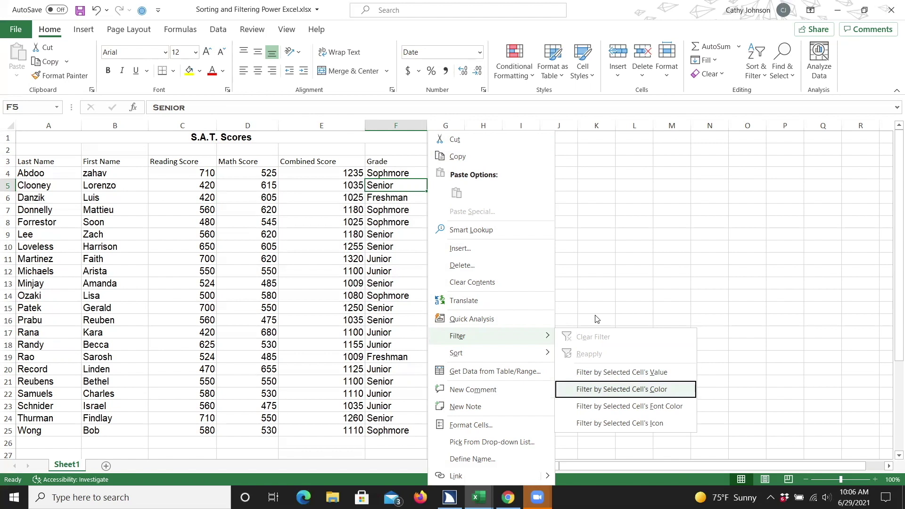
pyautogui.press('Down')
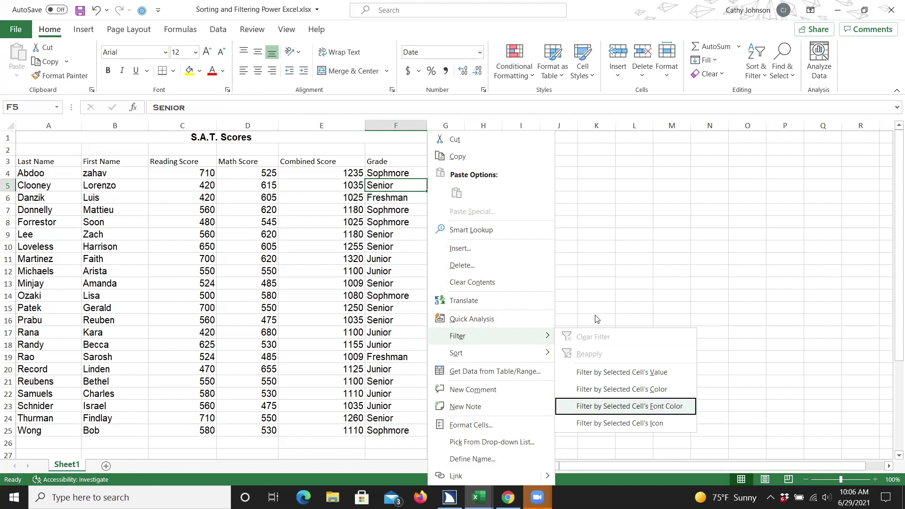
pyautogui.press('Down')
pyautogui.press('Down')
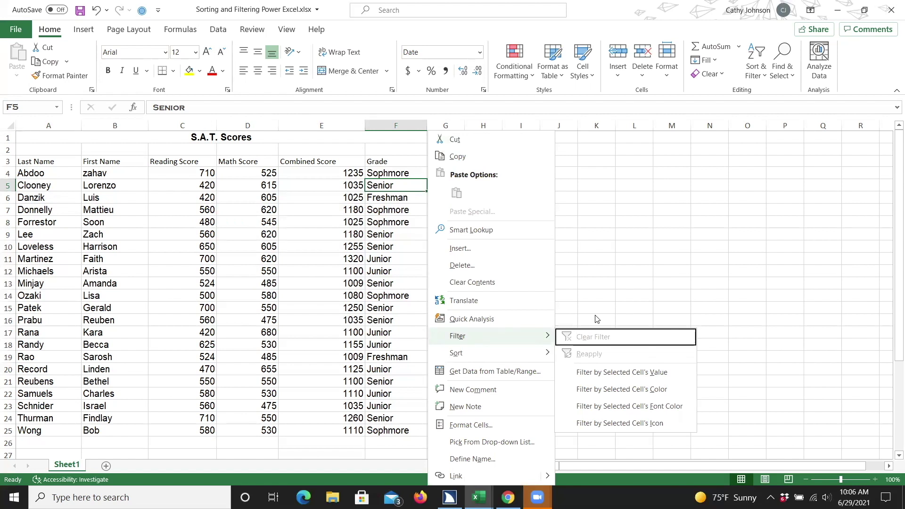
pyautogui.press('Down')
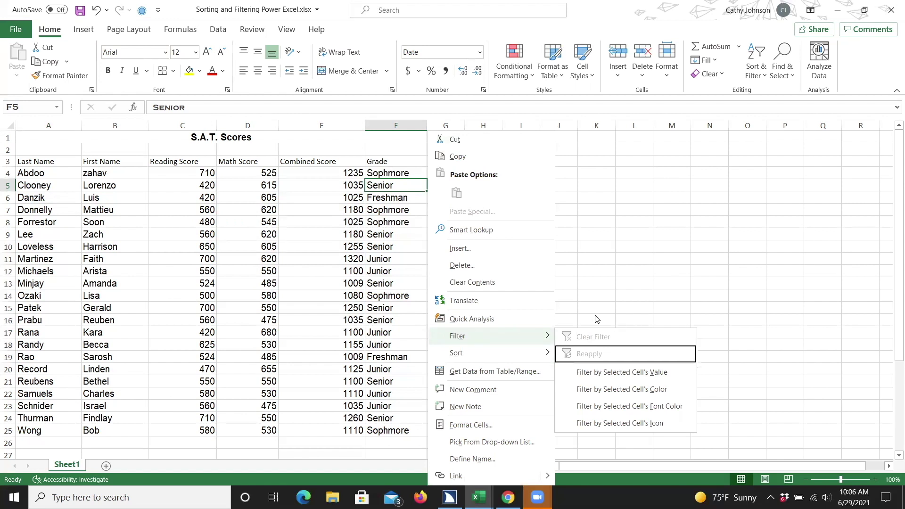
# Step: Filter by the selected cell's value so only the 8 Senior rows show
pyautogui.press('Down')
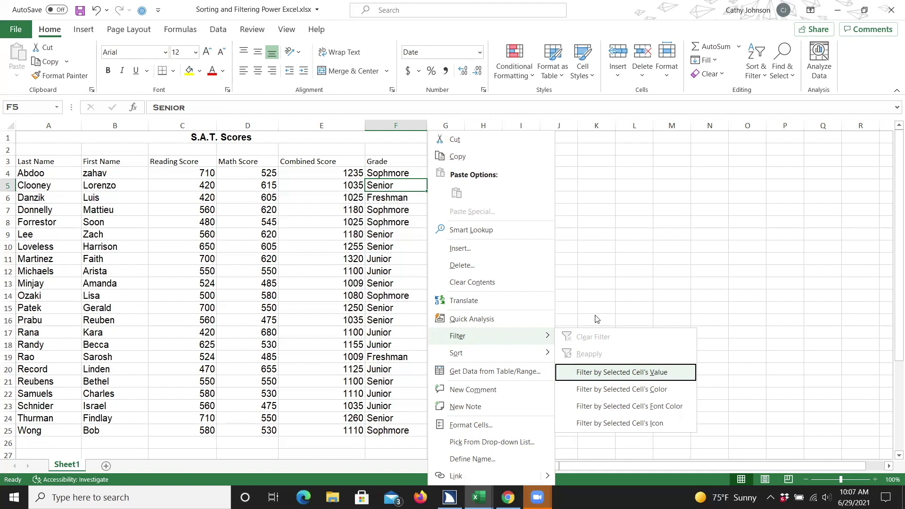
pyautogui.press('Return')
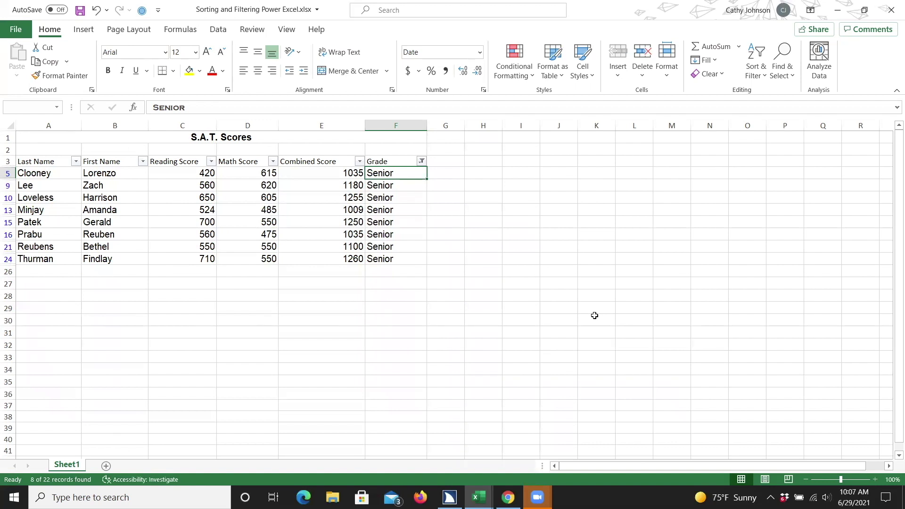
pyautogui.press('Down')
# Step: Go to the Senior grade cell F10 and show its context menu
pyautogui.press('Down')
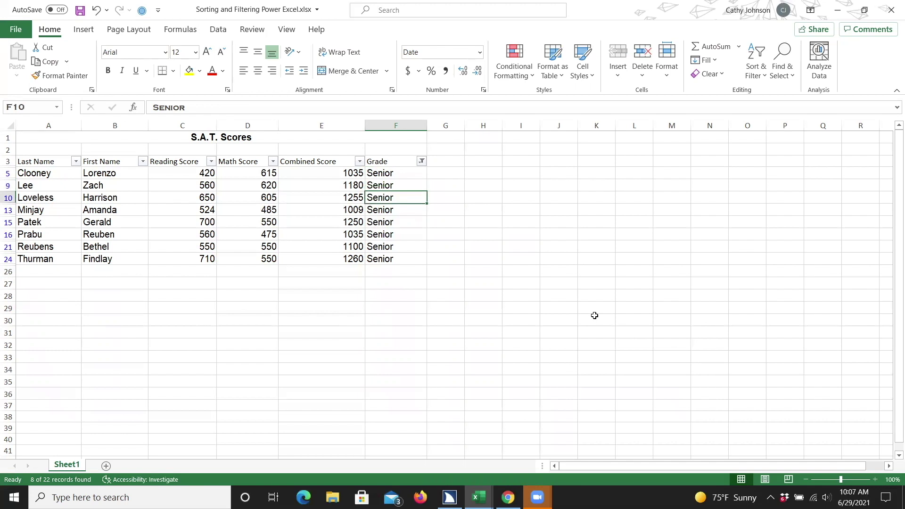
pyautogui.press('Down')
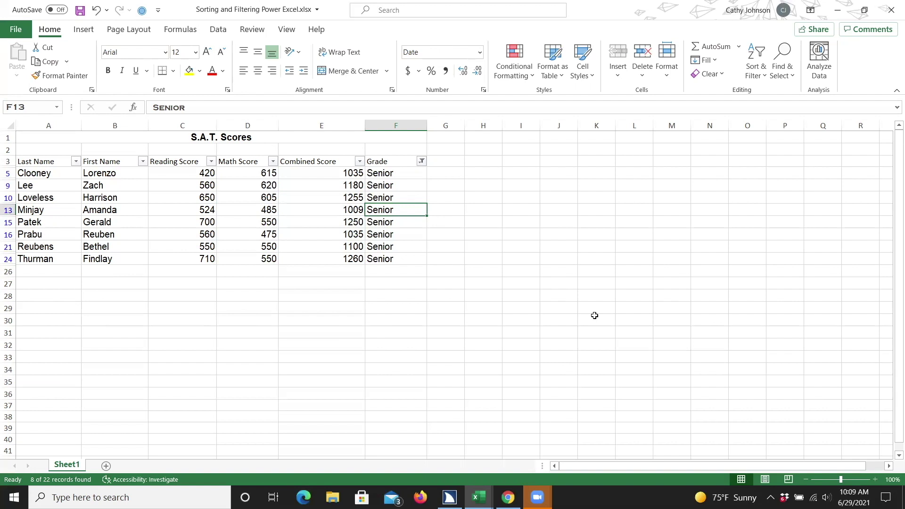
pyautogui.press('Up')
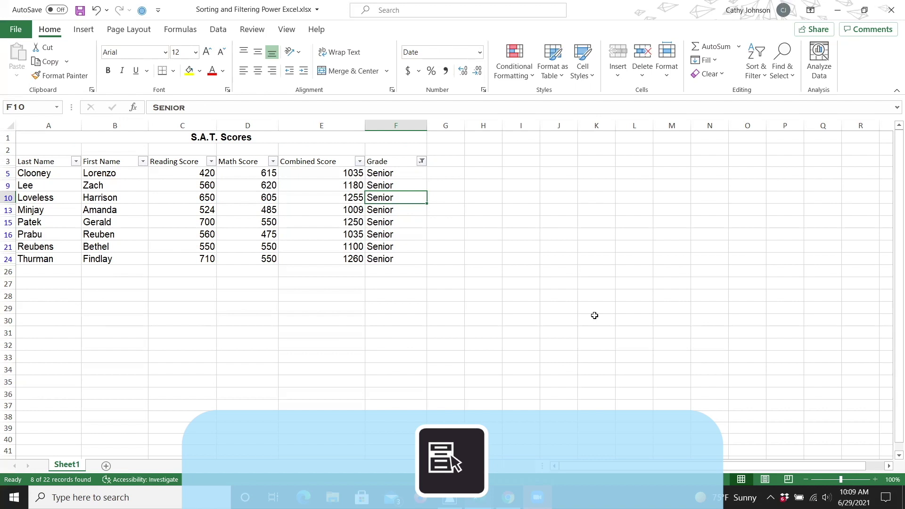
pyautogui.hotkey('shift', 'F10')
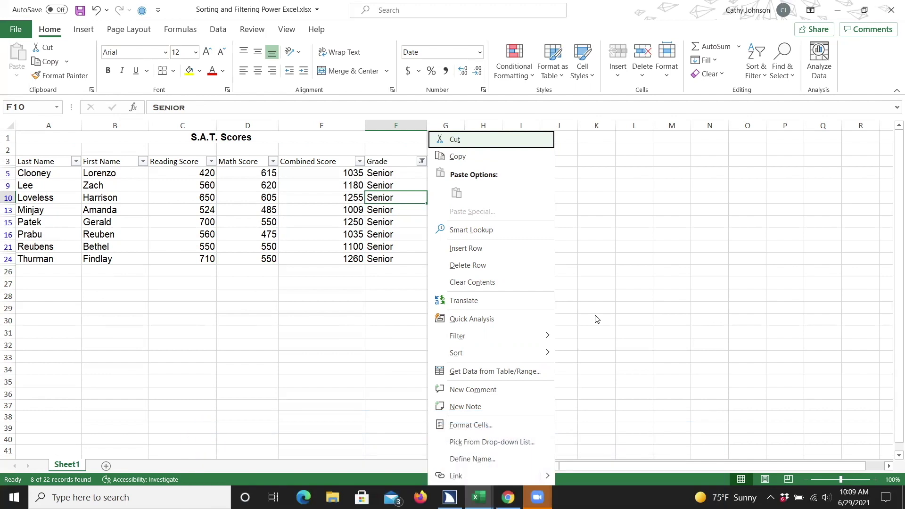
# Step: Clear the filter from Grade so all 22 students reappear with AutoFilter arrows kept
pyautogui.press('Down')
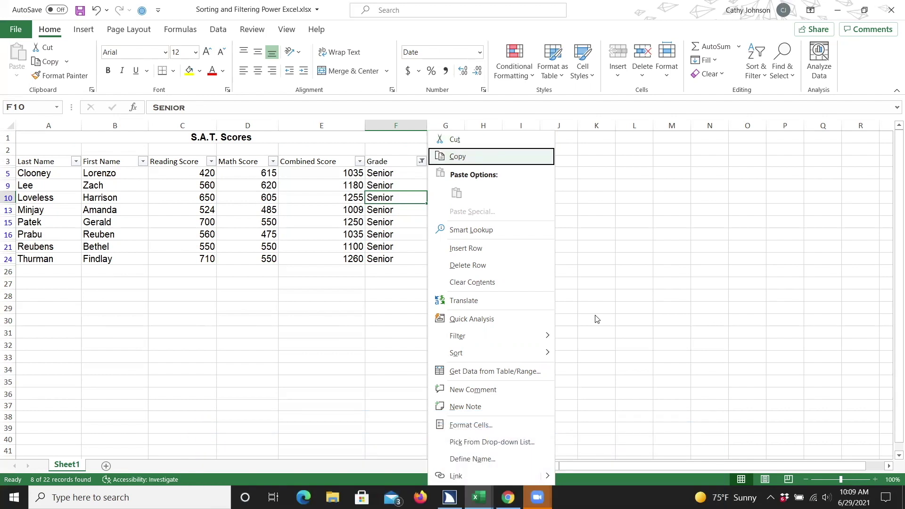
pyautogui.press('Down')
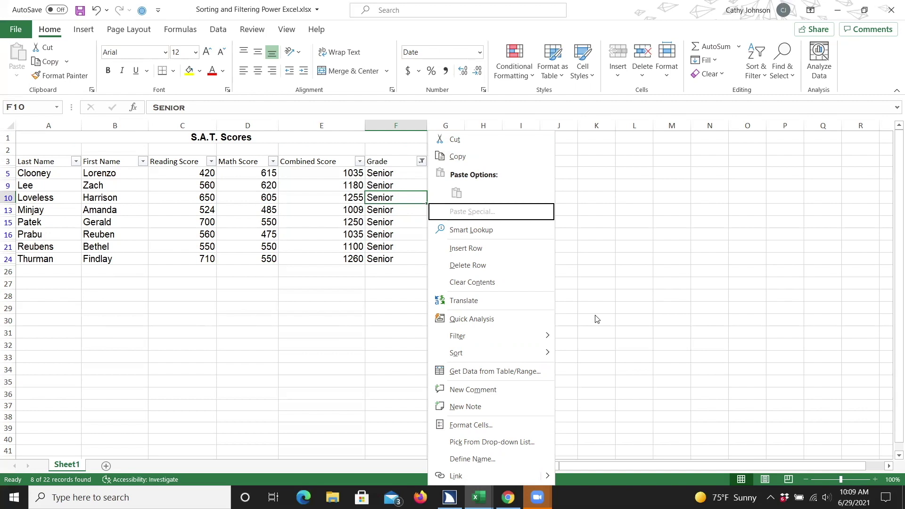
pyautogui.press('Down')
pyautogui.press('Down')
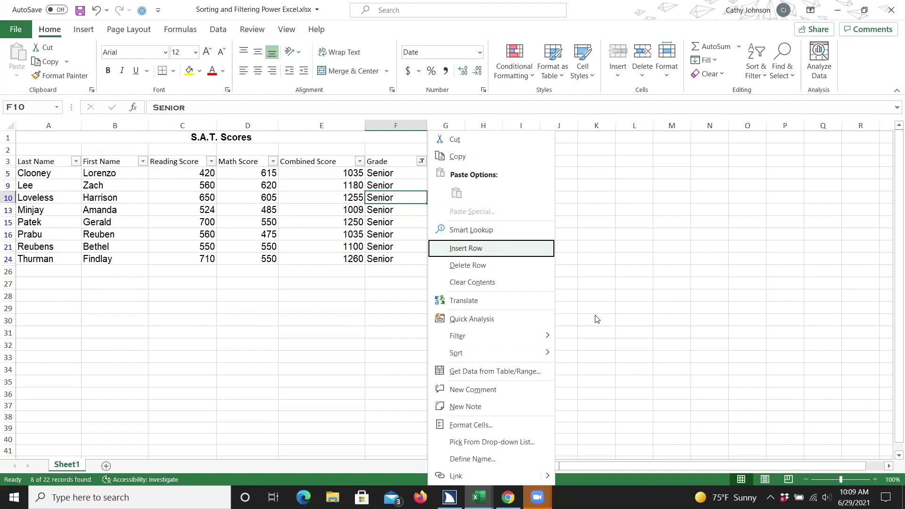
pyautogui.press('Down')
pyautogui.press('Down')
pyautogui.press('Down')
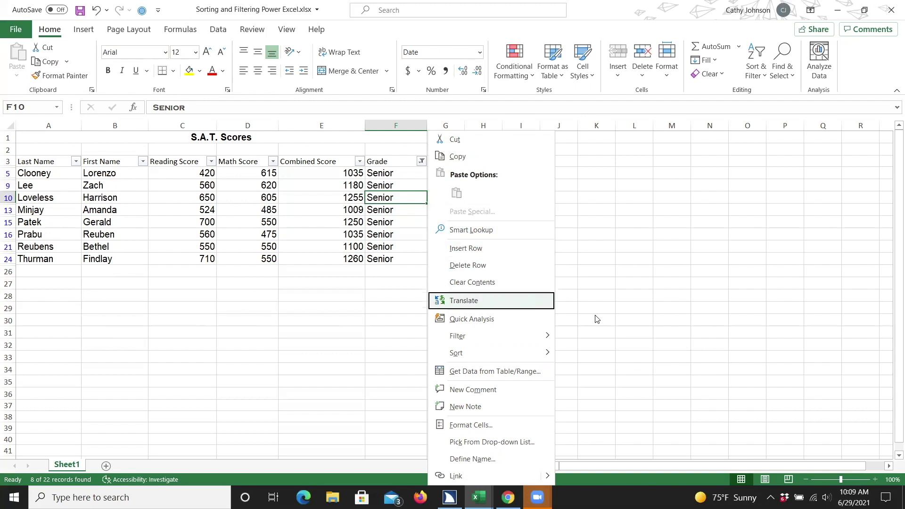
pyautogui.press('Down')
pyautogui.press('Down')
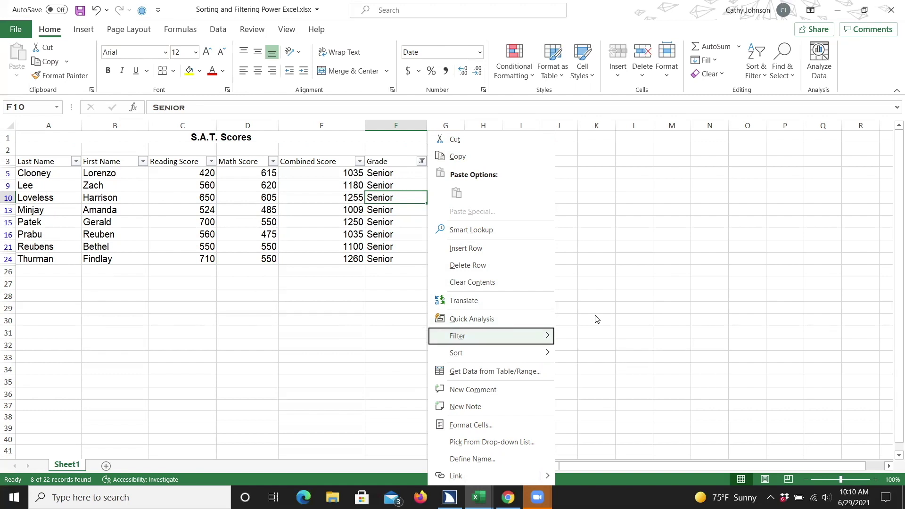
pyautogui.press('Right')
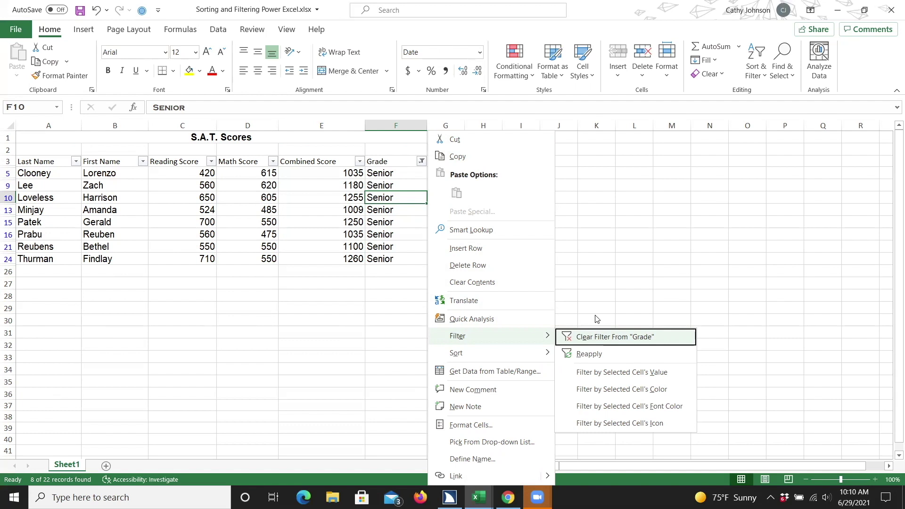
pyautogui.press('Return')
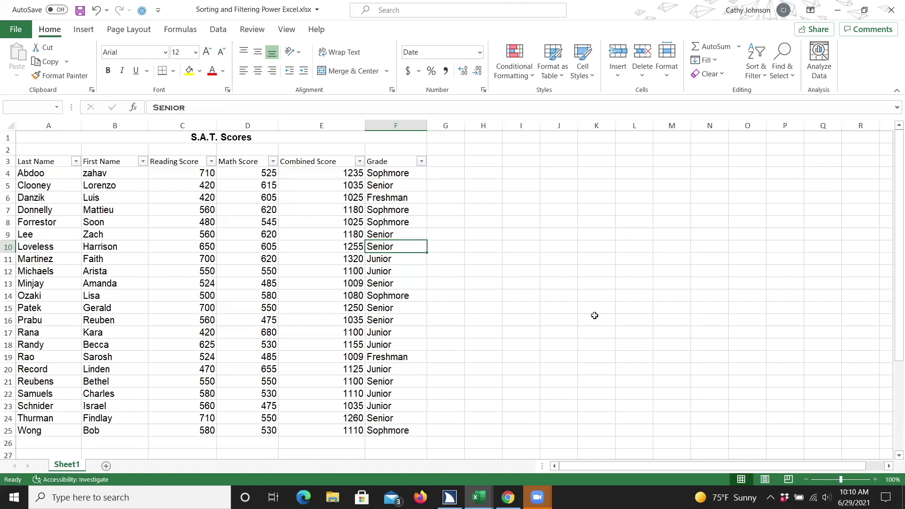
pyautogui.press('Down')
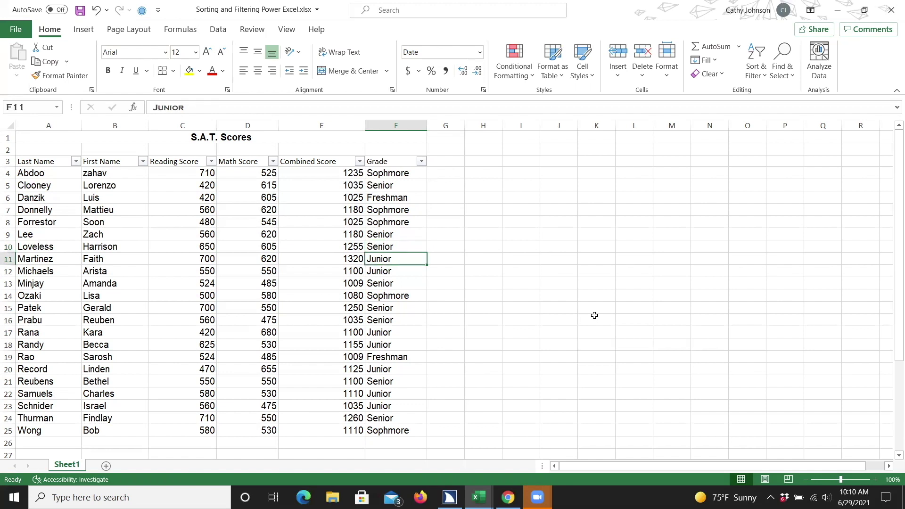
pyautogui.press('Down')
pyautogui.press('Down')
pyautogui.press('Down')
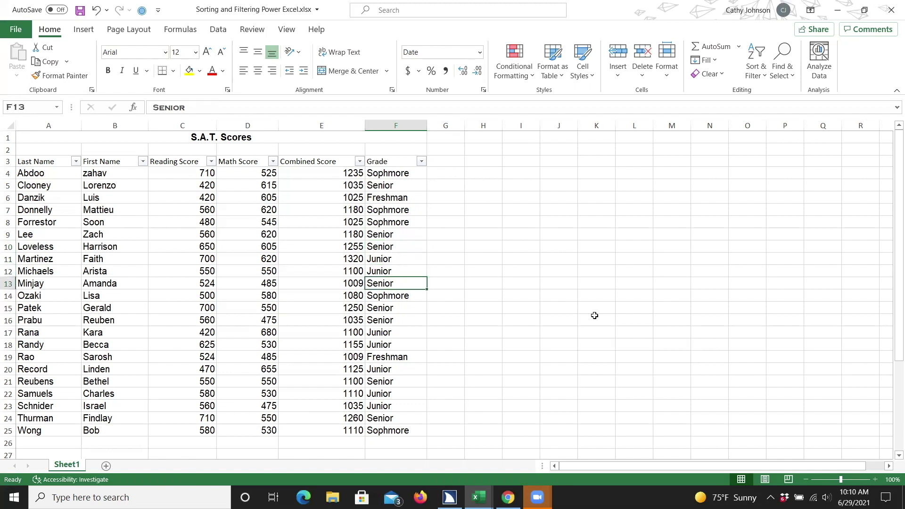